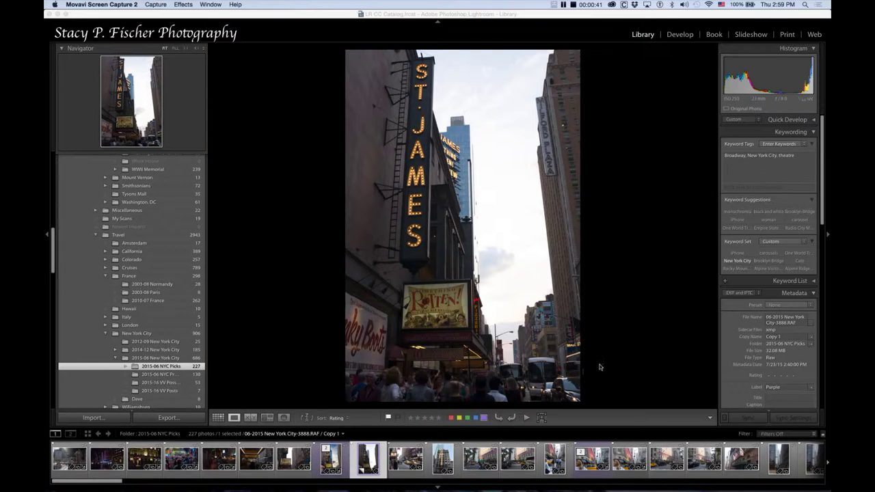
Open the St. James photo in Develop and enable lens profile corrections and chromatic aberration removal.
left_click(681, 35)
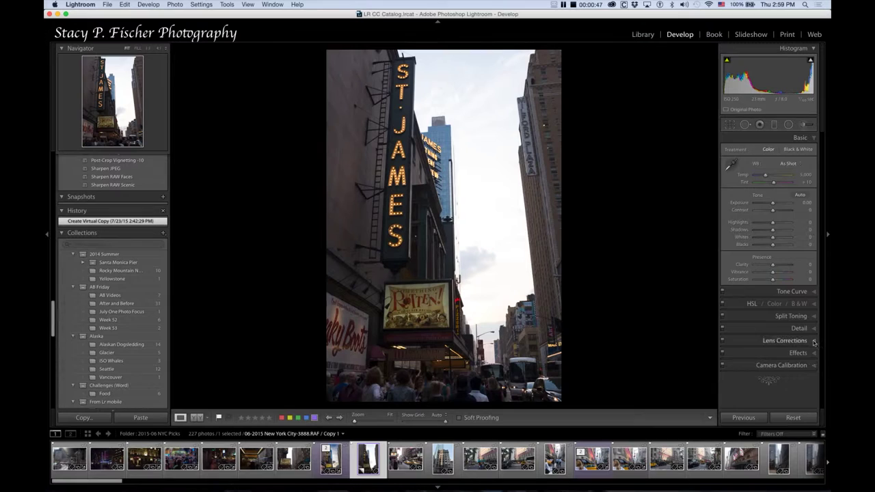
left_click(813, 341)
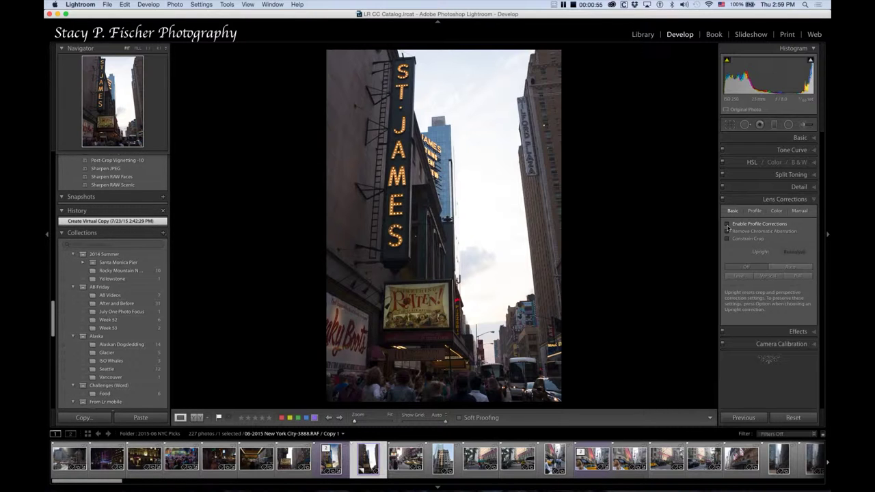
left_click(727, 225)
left_click(728, 226)
left_click(728, 226)
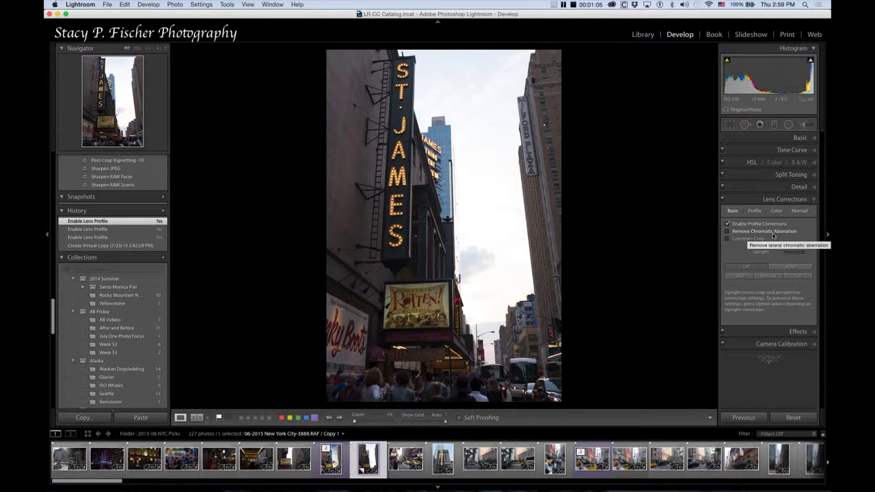
left_click(727, 232)
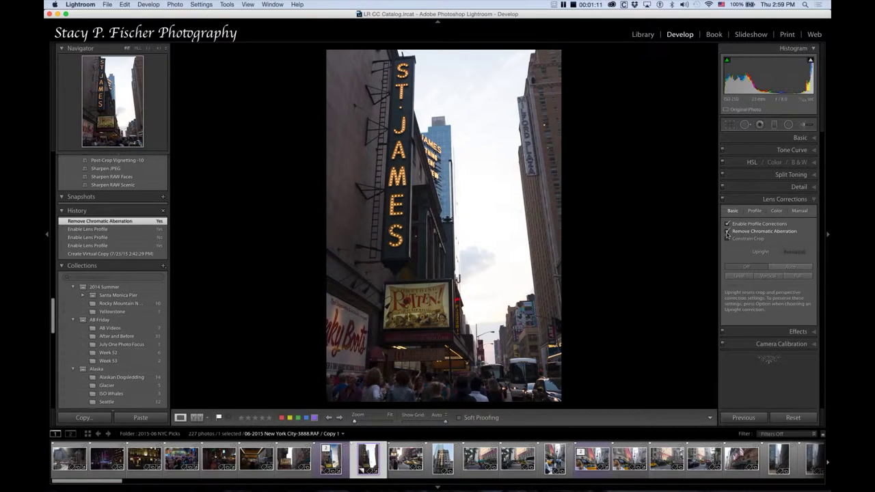
Inspect building edges at 1:1, then try Upright Auto and undo it.
left_click(448, 148)
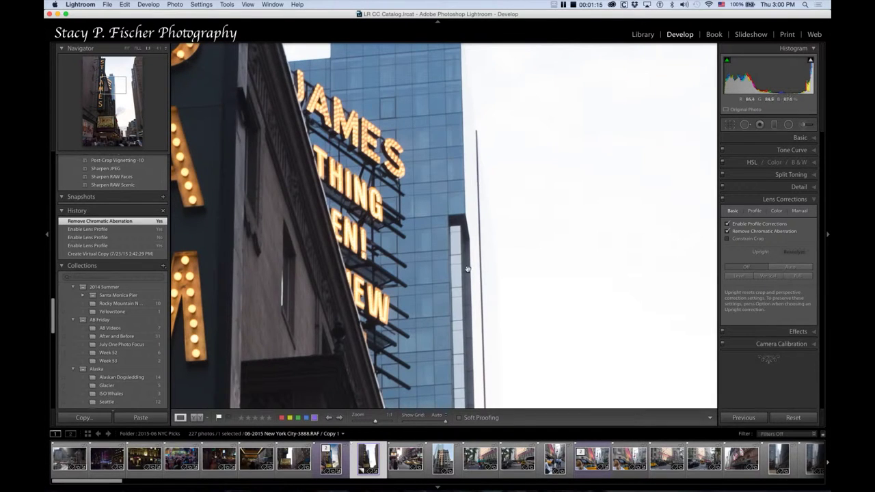
left_click_drag(456, 293, 372, 206)
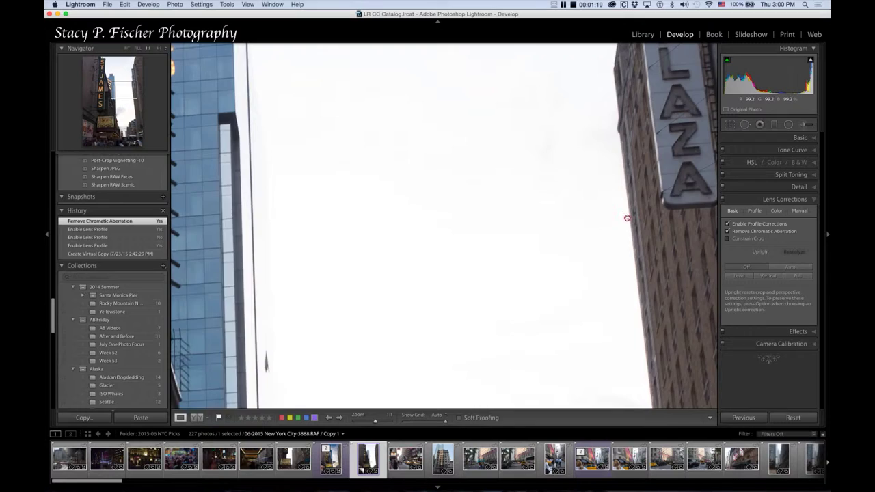
left_click(627, 217)
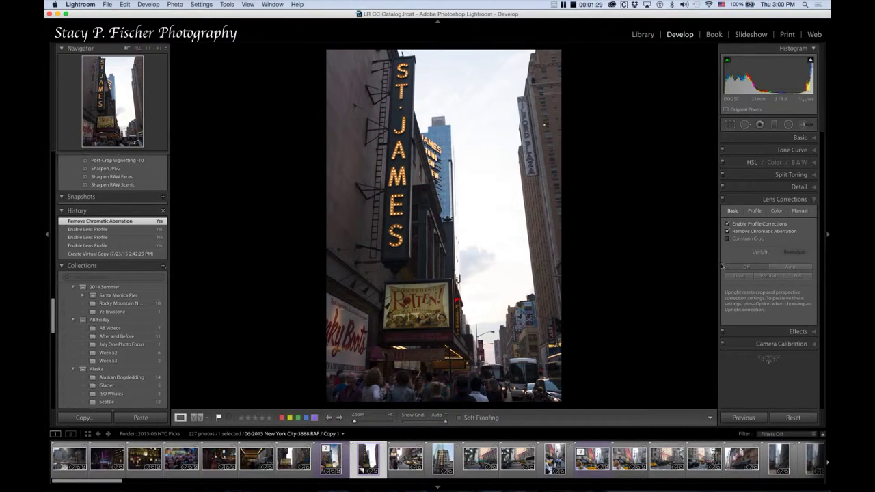
left_click(796, 270)
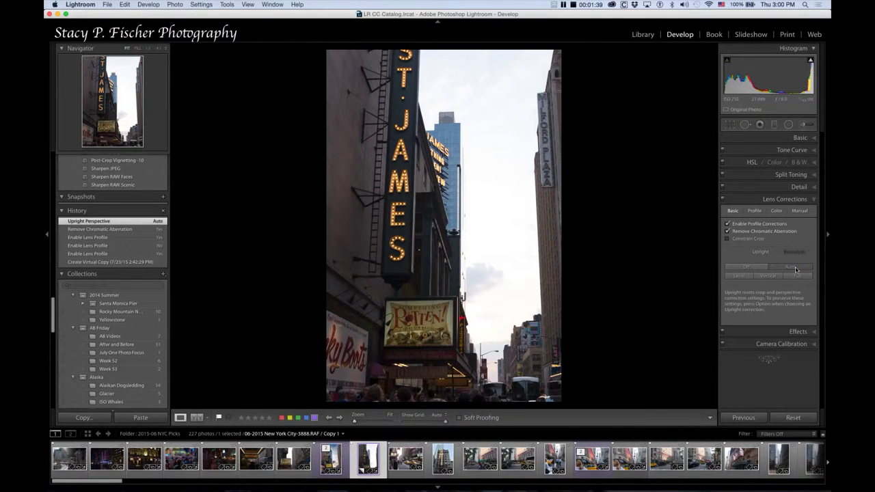
key("super+z")
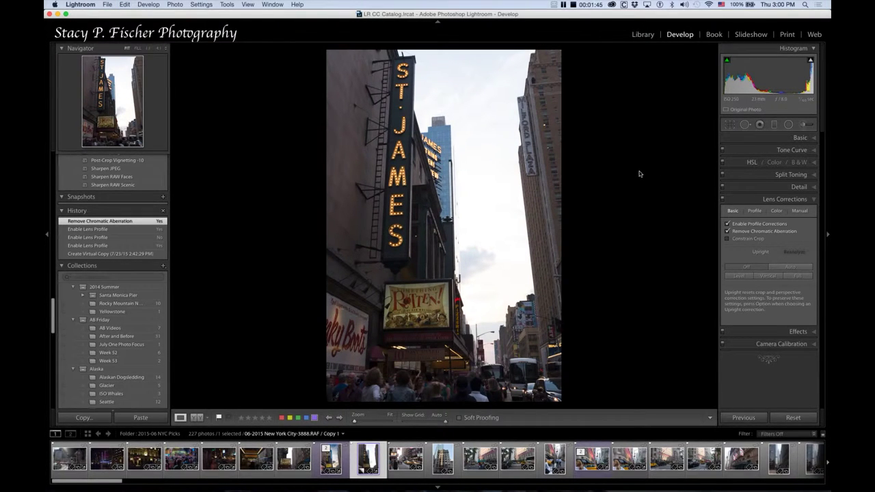
In Camera Calibration, try the PROVIA/STANDARD, Velvia/VIVID and ASTIA/SOFT camera profiles.
left_click(815, 345)
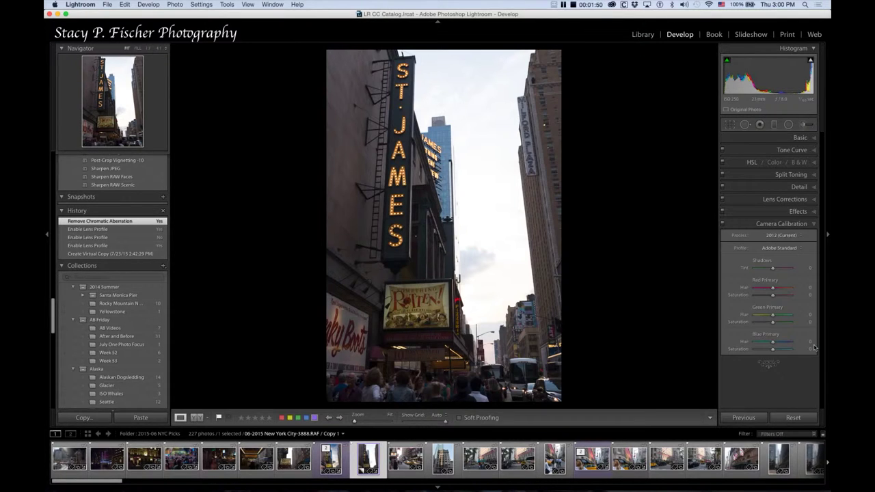
left_click(801, 250)
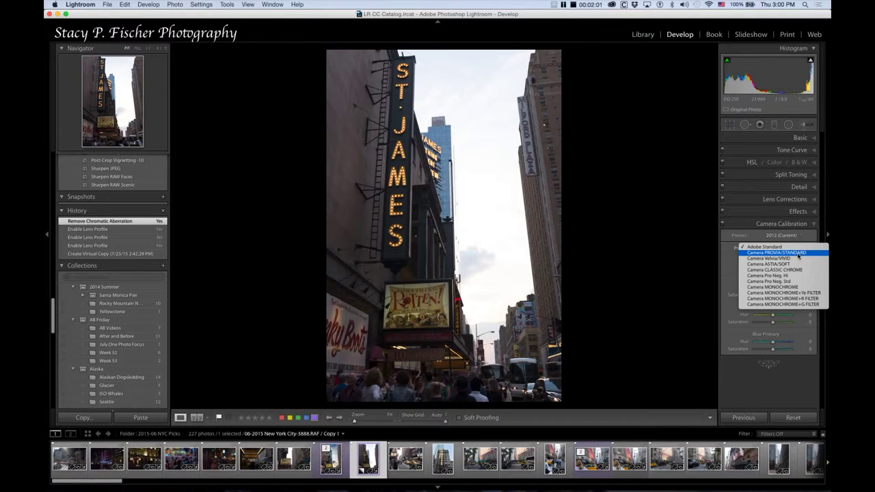
left_click(798, 254)
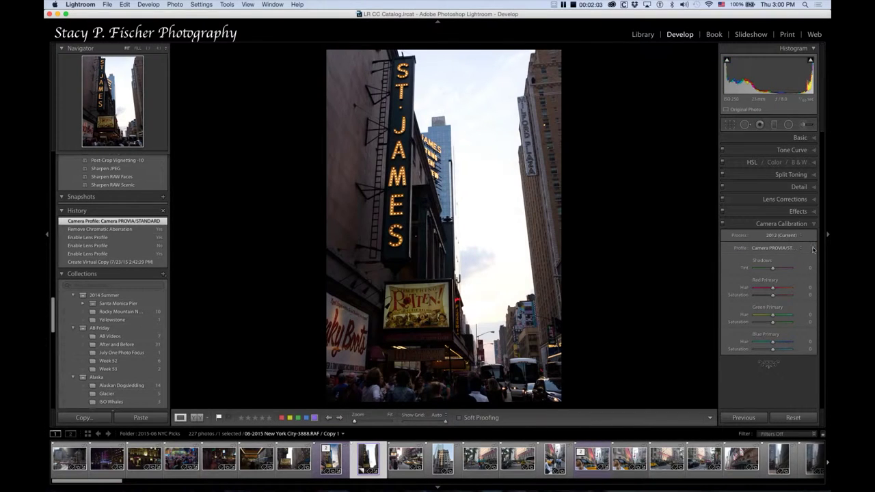
left_click(802, 248)
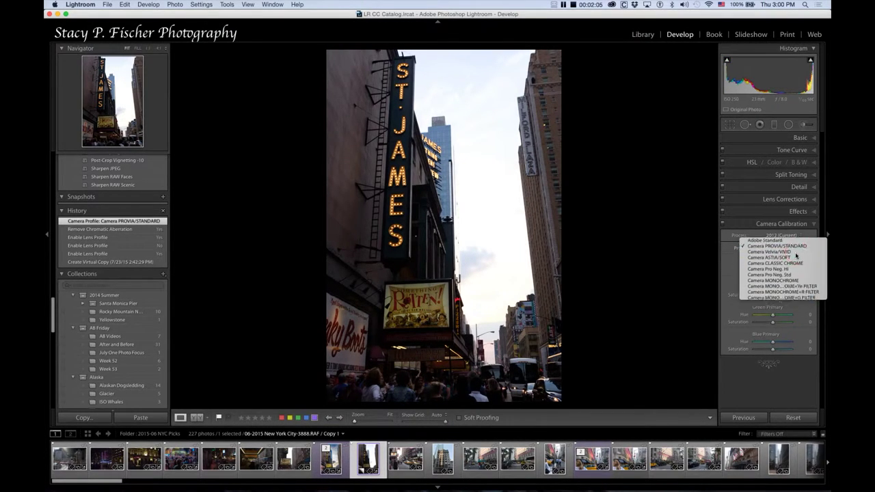
left_click(795, 257)
left_click(800, 249)
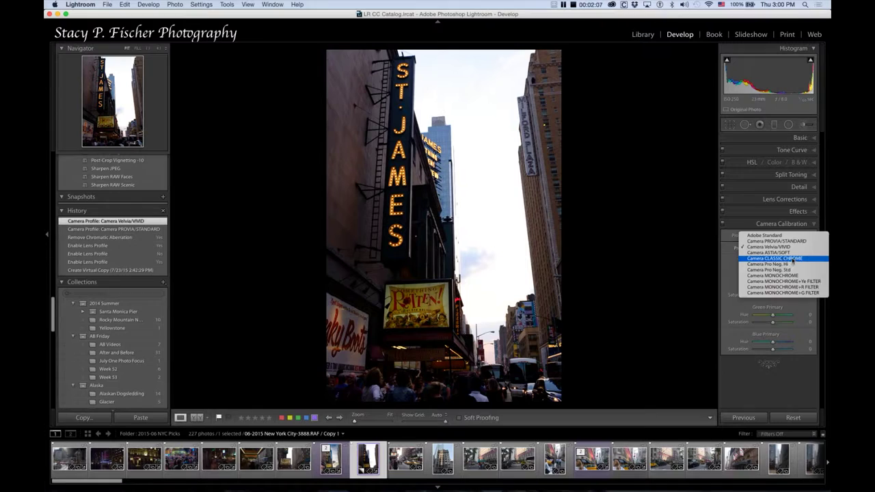
left_click(793, 255)
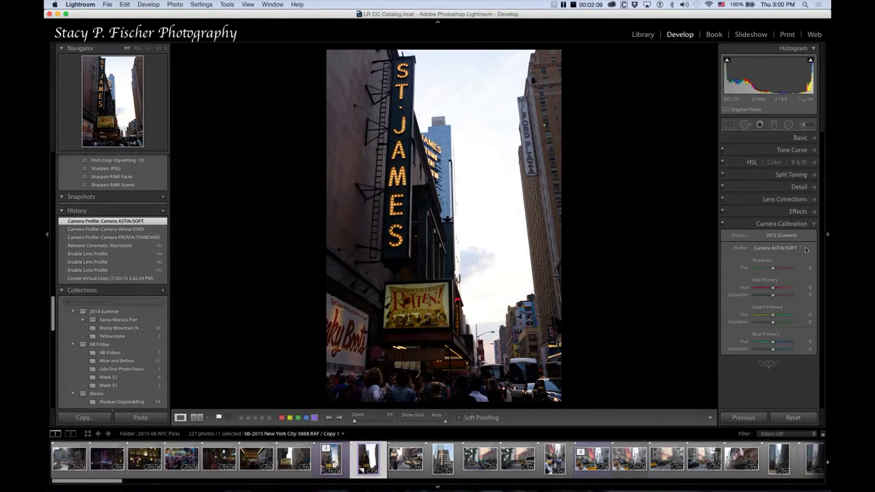
Try the CLASSIC CHROME and Pro Neg. Hi profiles, then settle on Camera ASTIA/SOFT.
left_click(803, 249)
left_click(796, 253)
left_click(804, 250)
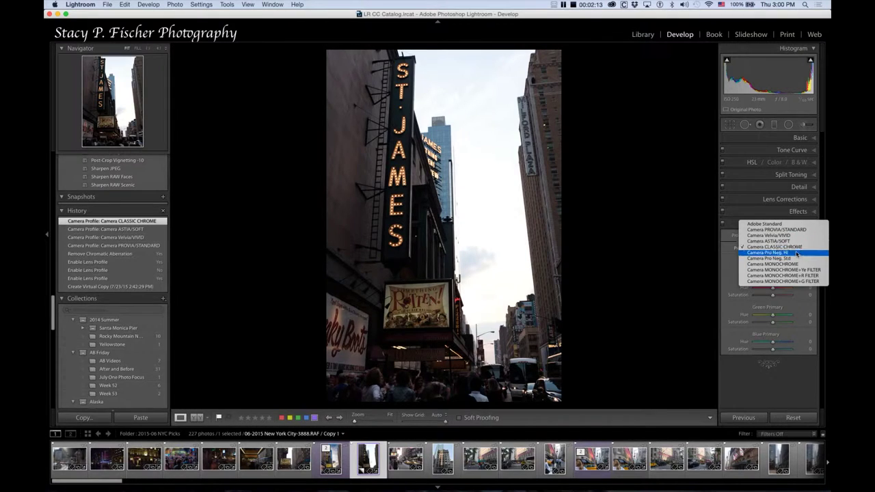
left_click(796, 253)
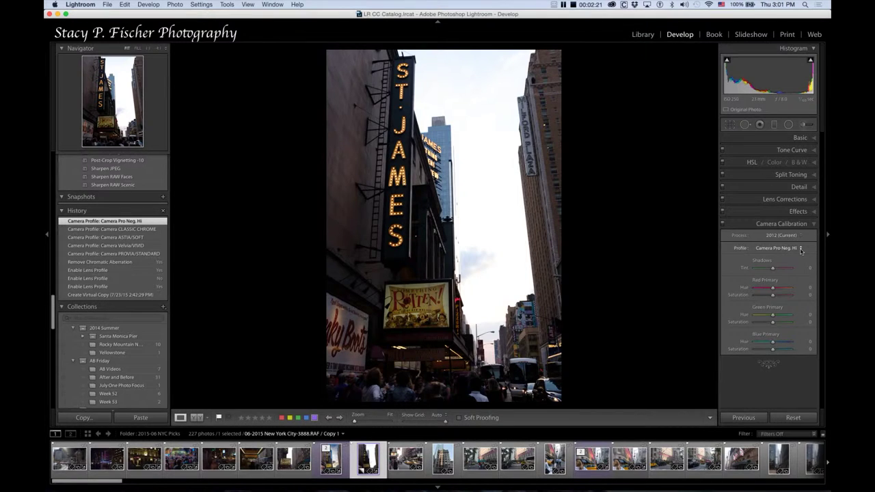
left_click(801, 250)
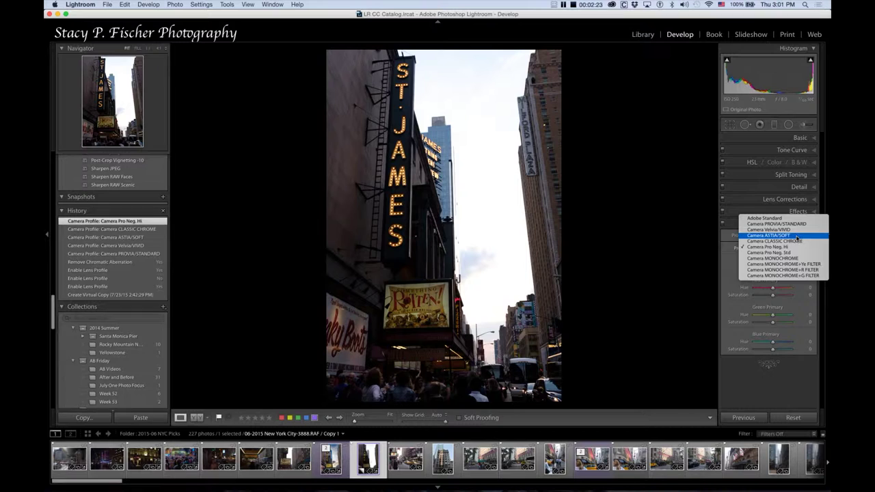
left_click(797, 236)
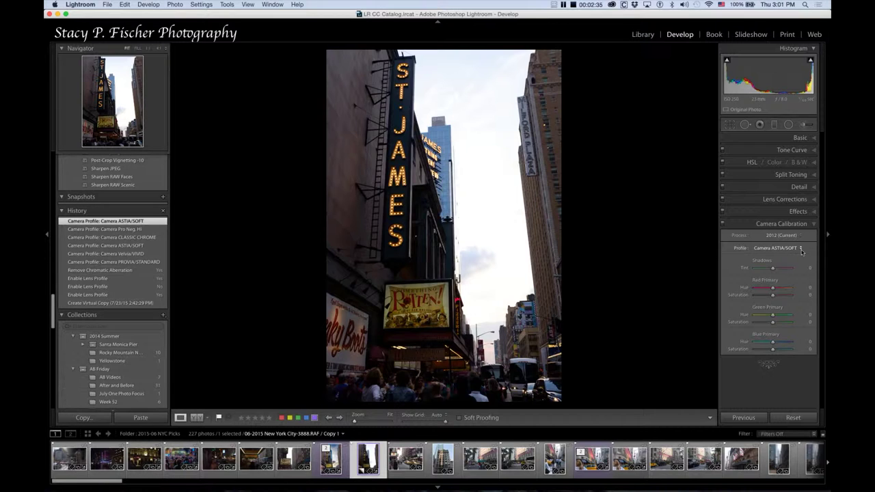
Raise Sharpening Detail from 25 to 100 and check the sign letters at 1:1.
left_click(814, 187)
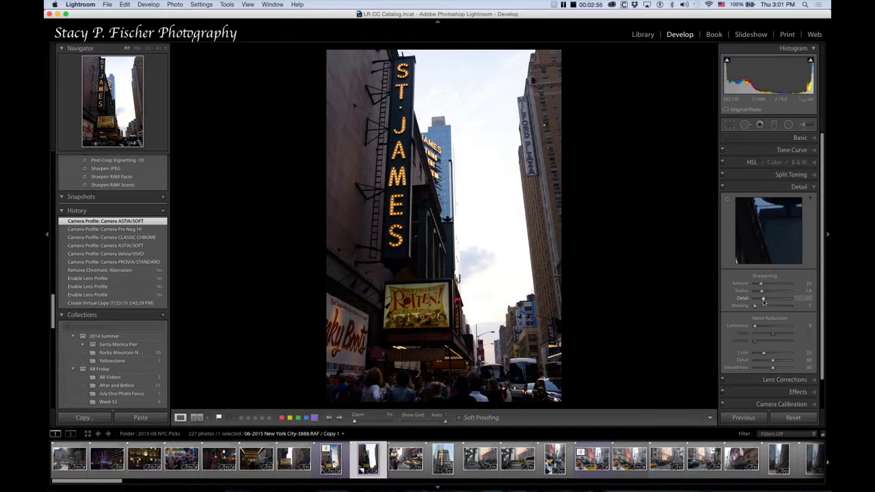
left_click_drag(763, 301, 807, 305)
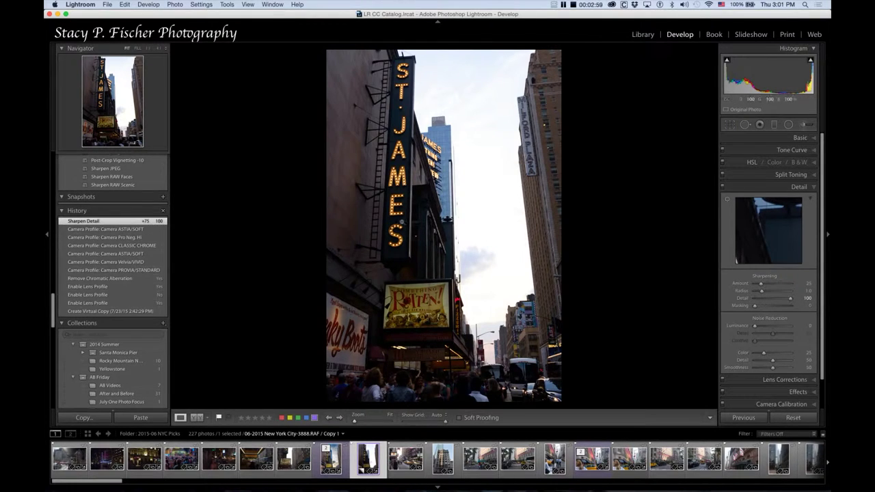
left_click(399, 222)
left_click_drag(578, 102, 501, 308)
left_click(525, 290)
Zoom in on the glass tower and raise sharpening Masking to about 10.
left_click(444, 228)
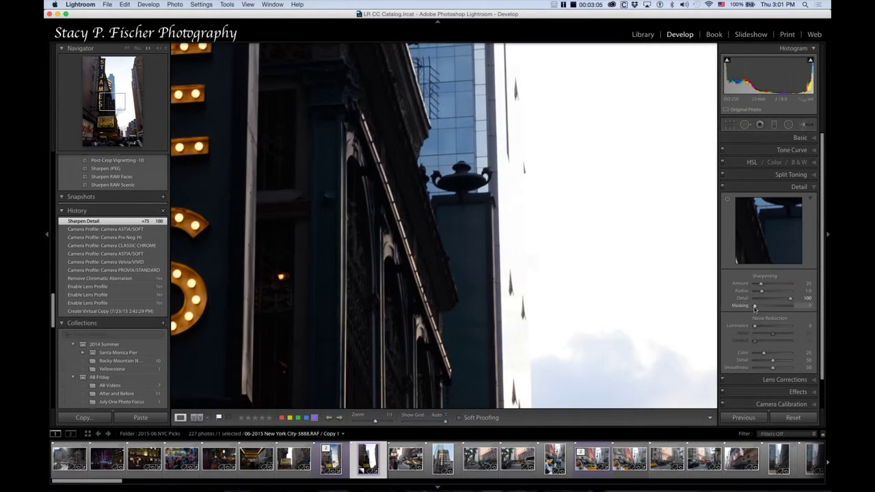
left_click_drag(755, 306, 757, 309)
key("alt")
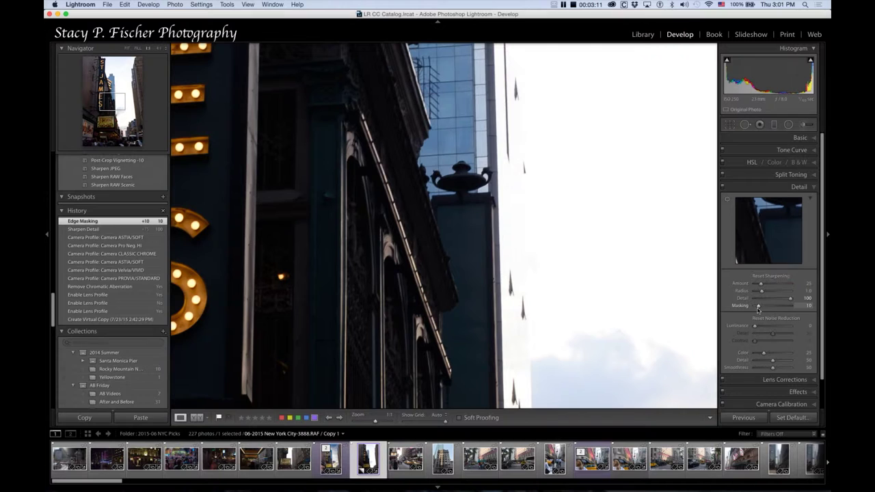
Raise sharpening Masking to about 48 while previewing the edge mask, with the whole photo fitted in view.
left_click_drag(758, 309, 769, 309)
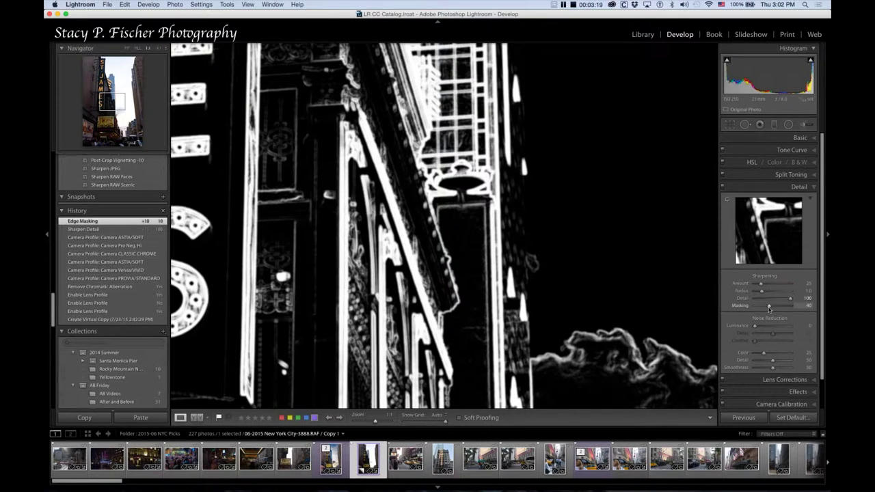
left_click_drag(769, 309, 773, 309)
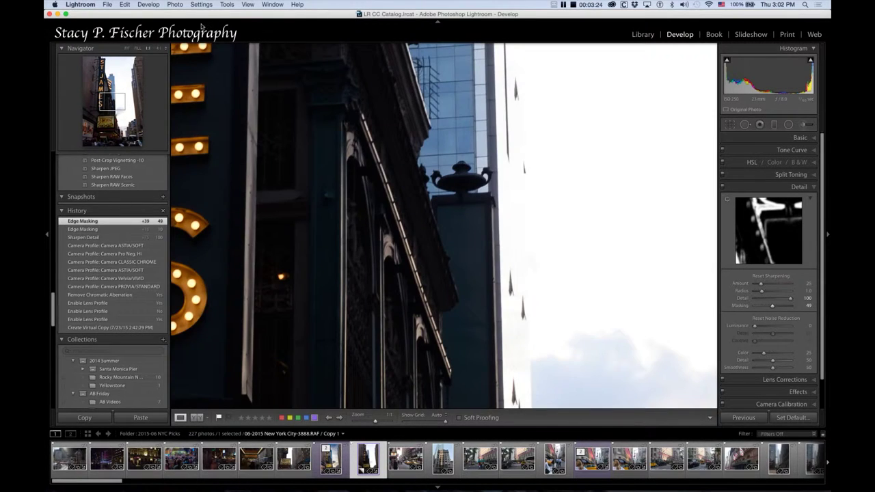
left_click(127, 48)
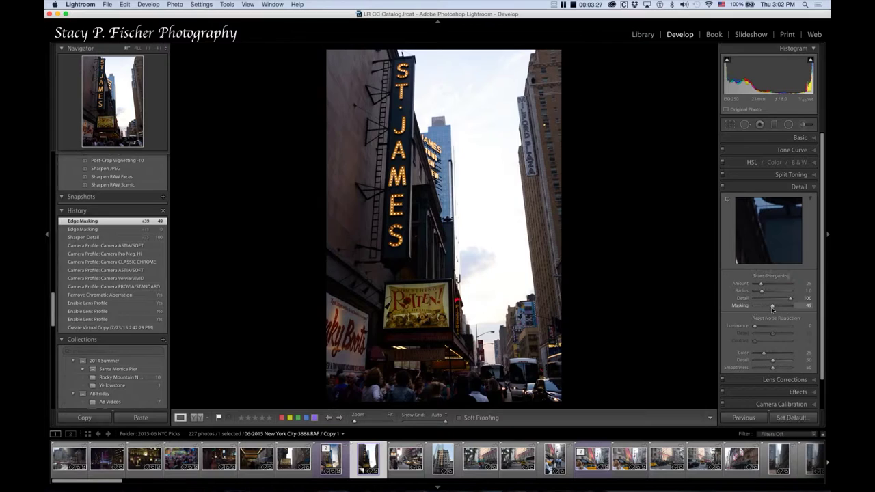
mouse_move(773, 310)
left_mouse_down()
mouse_move(740, 299)
mouse_move(791, 307)
left_mouse_up()
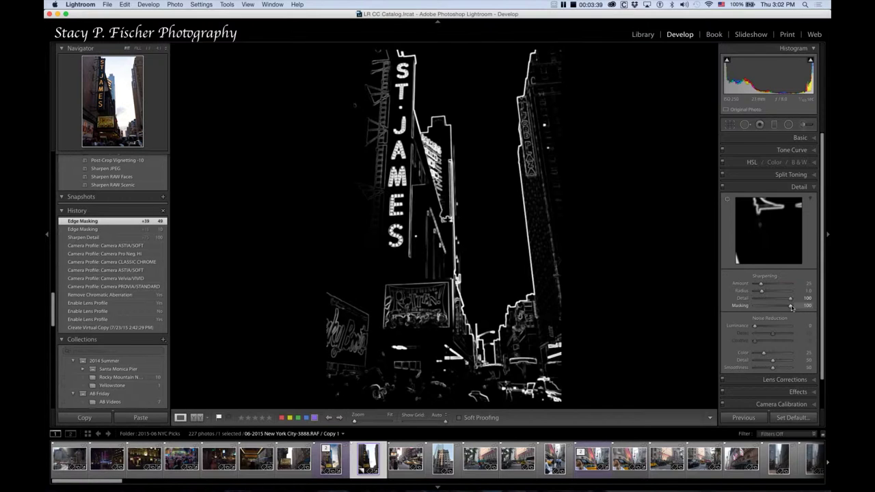
left_click_drag(791, 307, 772, 307)
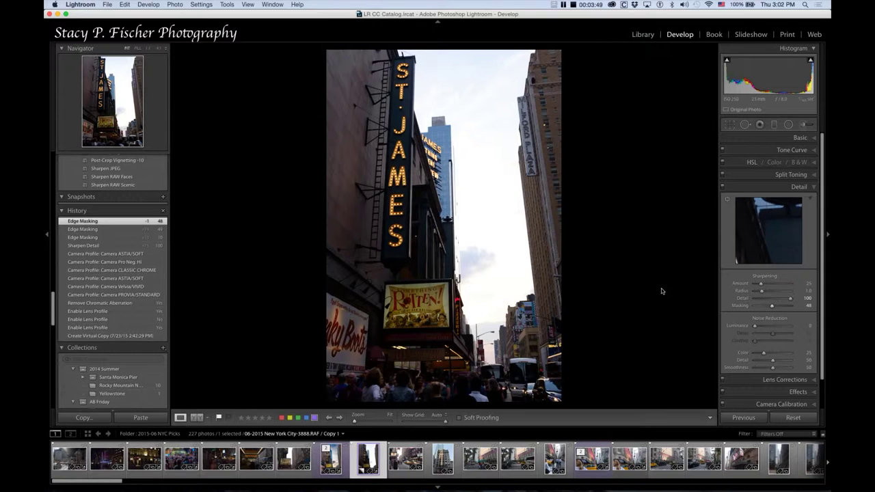
In the Basic panel, set Highlights -100, Shadows +100 and Exposure -1.40.
left_click(806, 139)
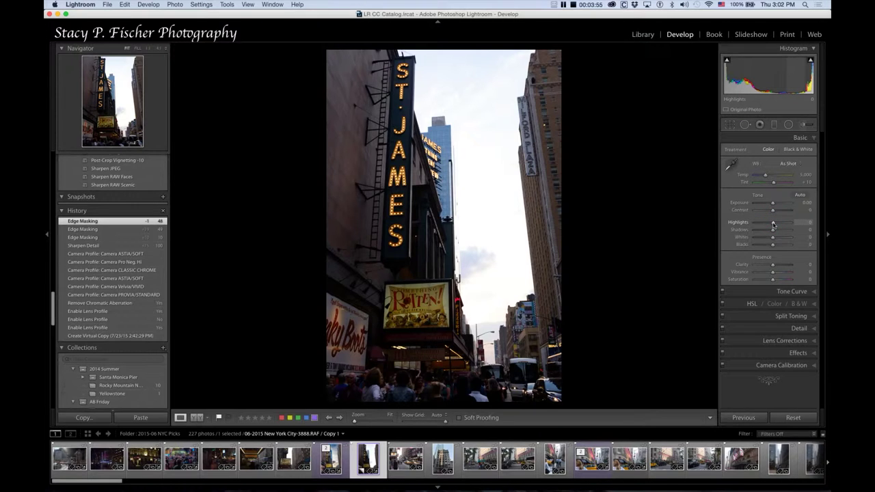
left_click_drag(773, 225, 755, 225)
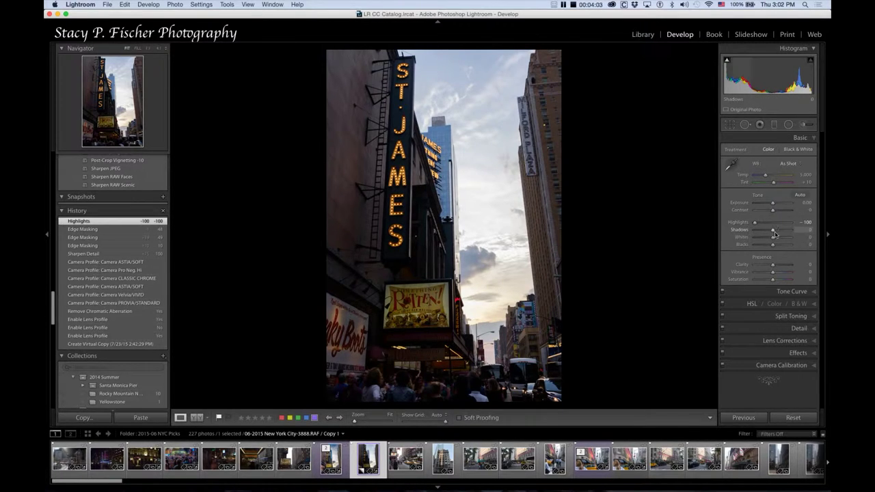
left_click_drag(775, 234, 792, 232)
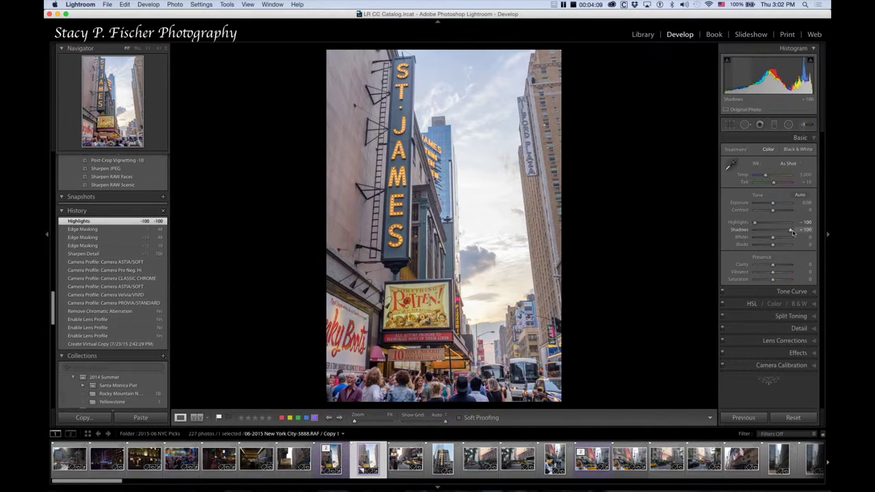
left_click_drag(794, 232, 799, 227)
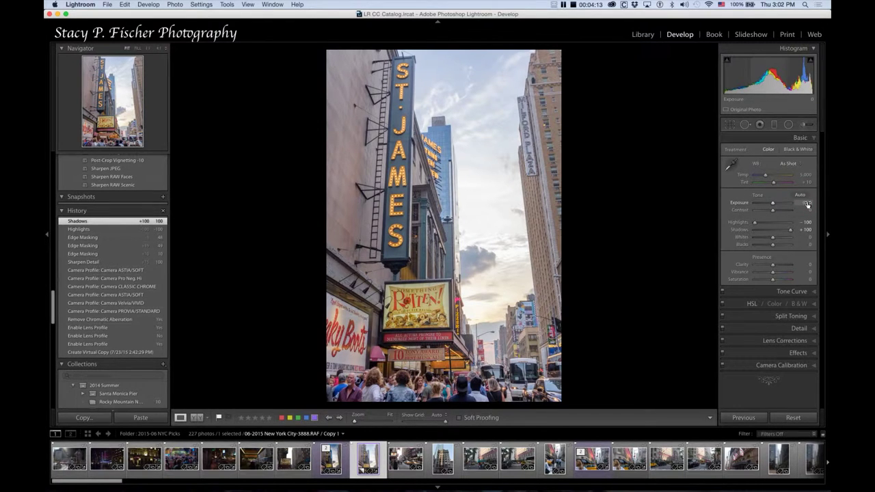
left_click_drag(807, 204, 780, 204)
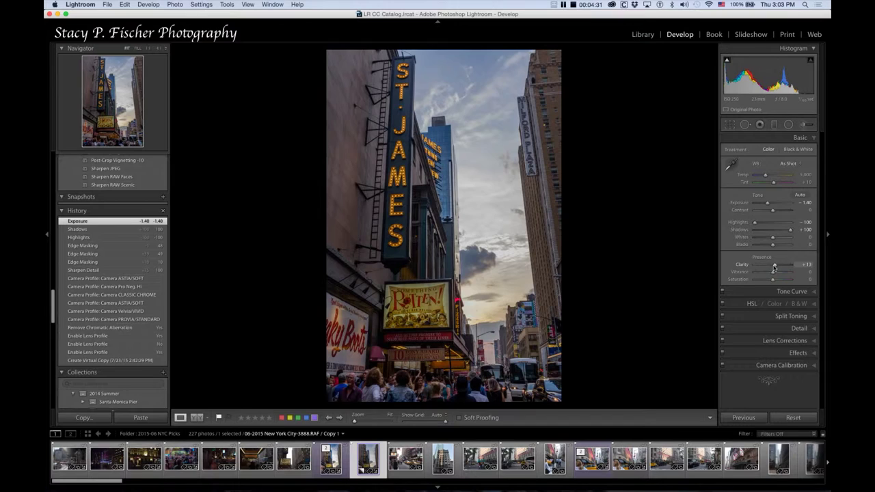
Set Clarity to +33 and Whites to +54 with clipping preview, comparing before and after in History.
left_click_drag(775, 268, 778, 268)
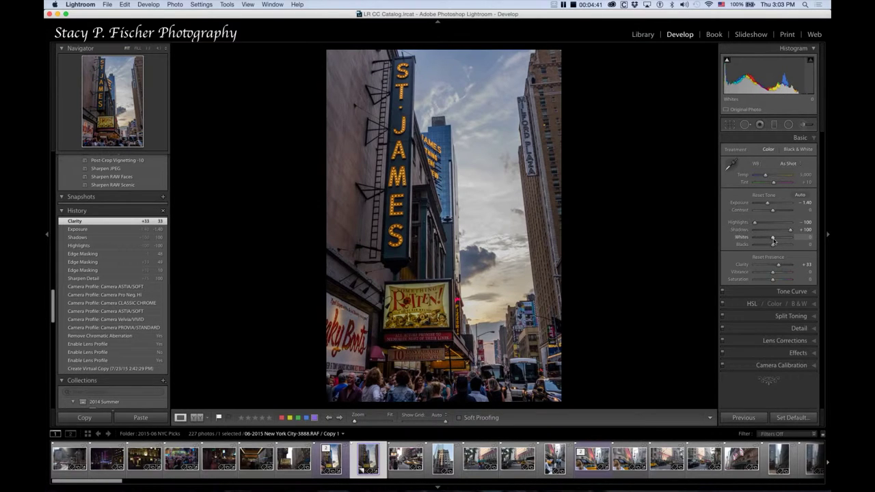
left_click(773, 239, "alt")
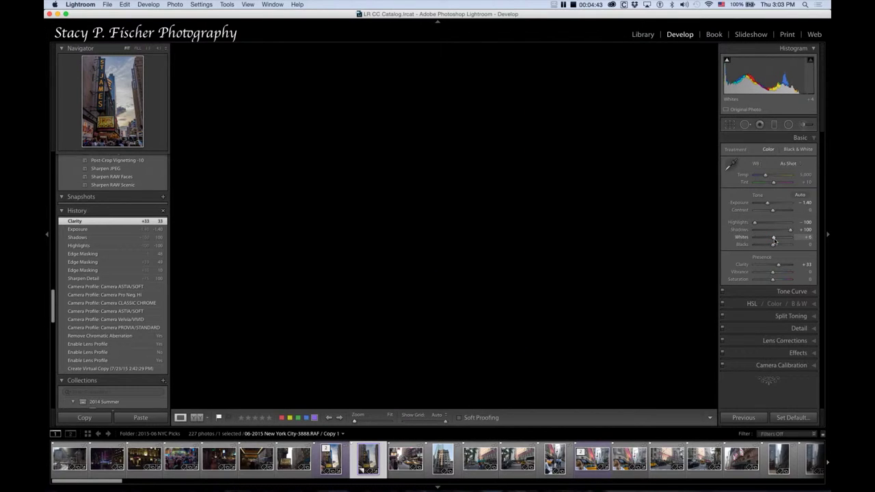
left_click_drag(775, 240, 783, 244)
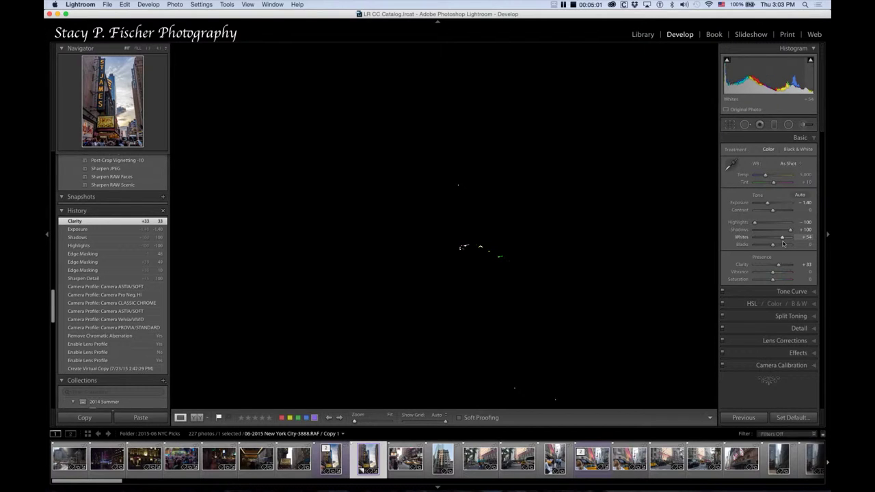
left_click_drag(783, 242, 783, 244)
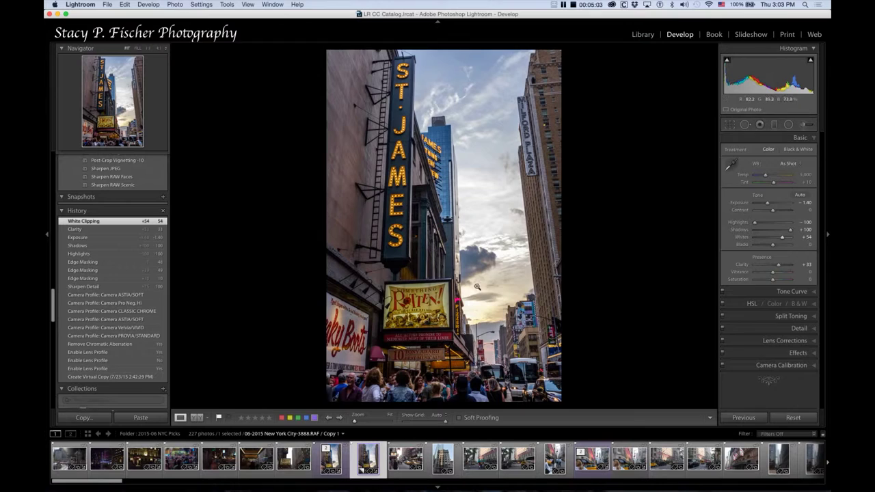
left_click(90, 231)
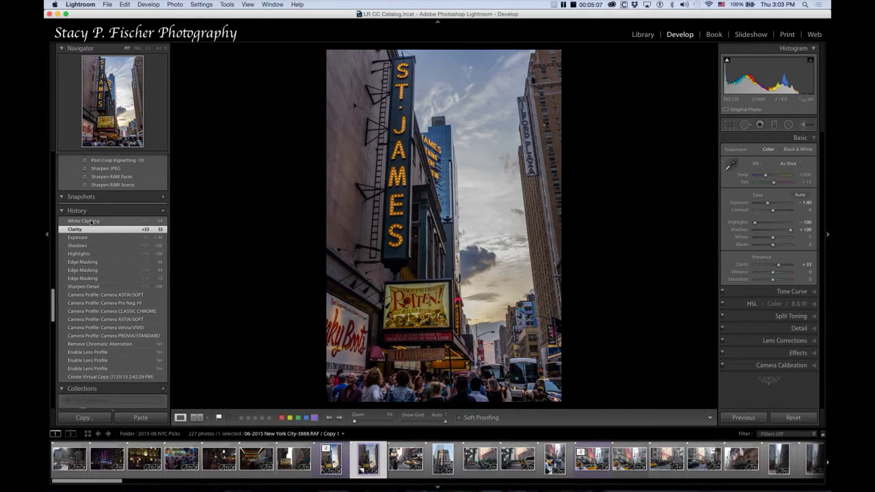
left_click(90, 222)
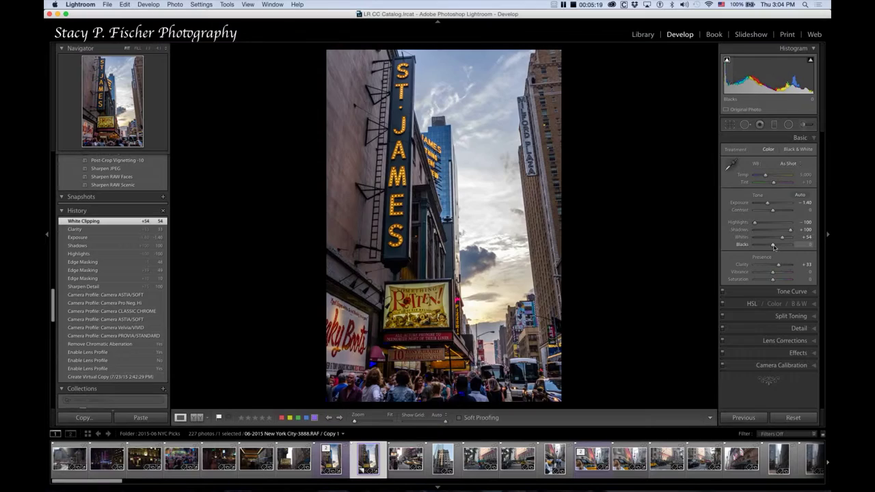
Raise Blacks to +6 while previewing clipping.
left_click(774, 245, "alt")
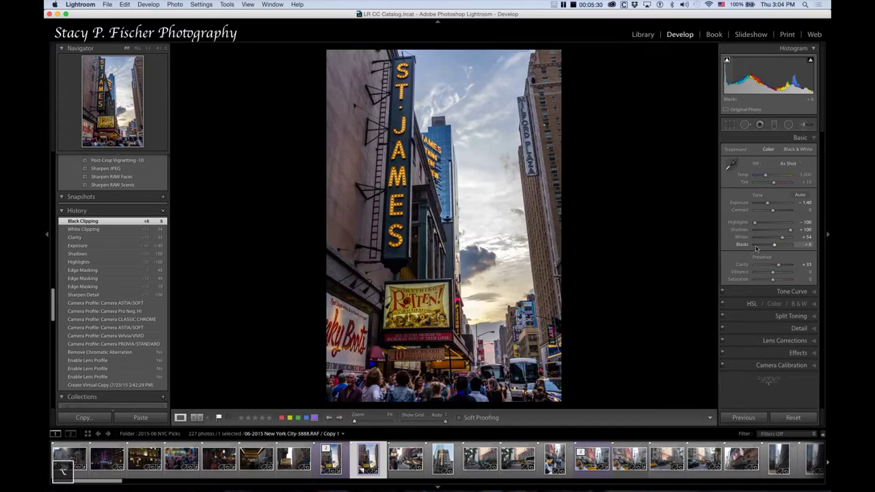
Start a Radial Filter, reset its effects to zero, and draw an ellipse around the St. James sign and marquee.
left_click(788, 125)
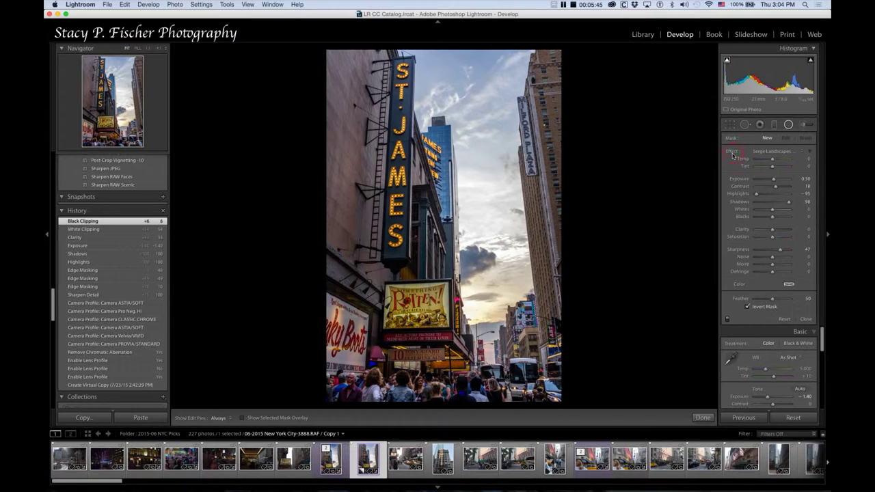
double_click(734, 154)
left_click_drag(398, 186, 463, 380)
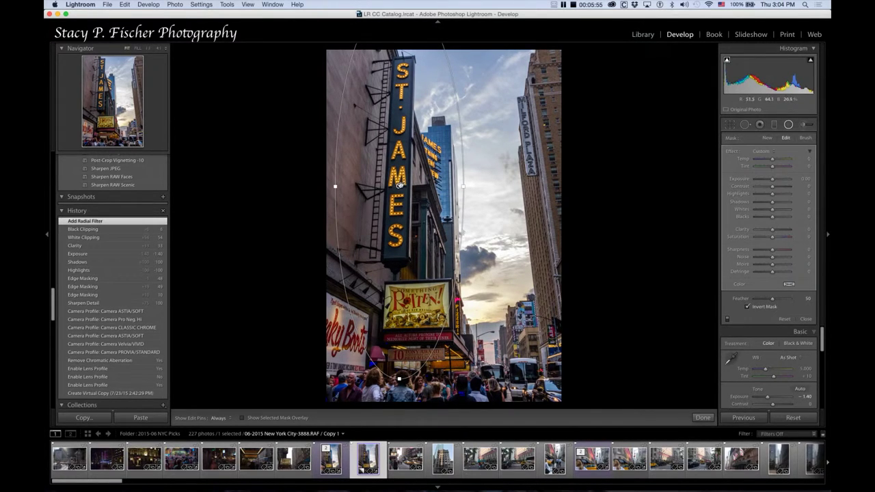
left_click_drag(404, 196, 410, 217)
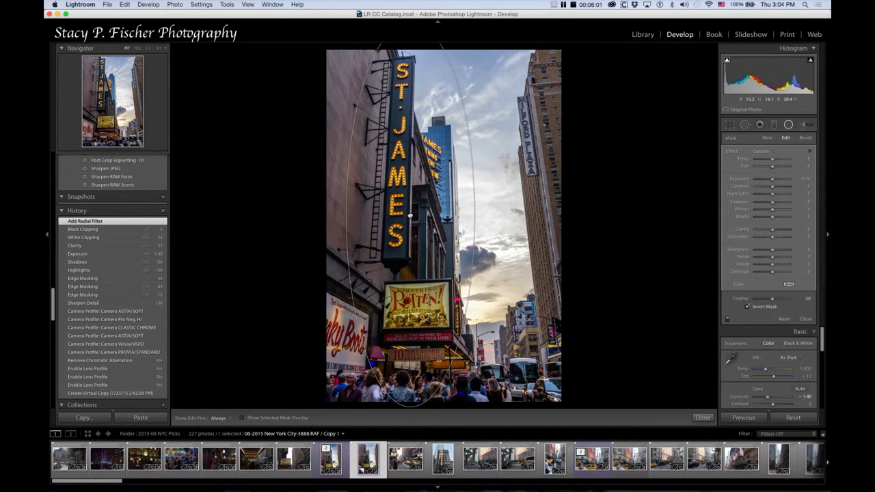
left_click_drag(410, 217, 411, 214)
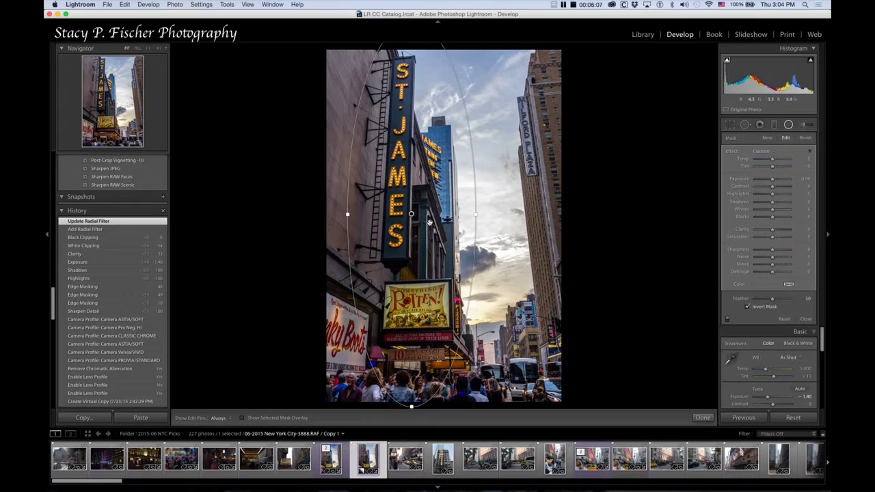
Apply the Serge Landscapes - Focal Point preset to the radial filter, close it, and return to the latest History step.
left_click(773, 153)
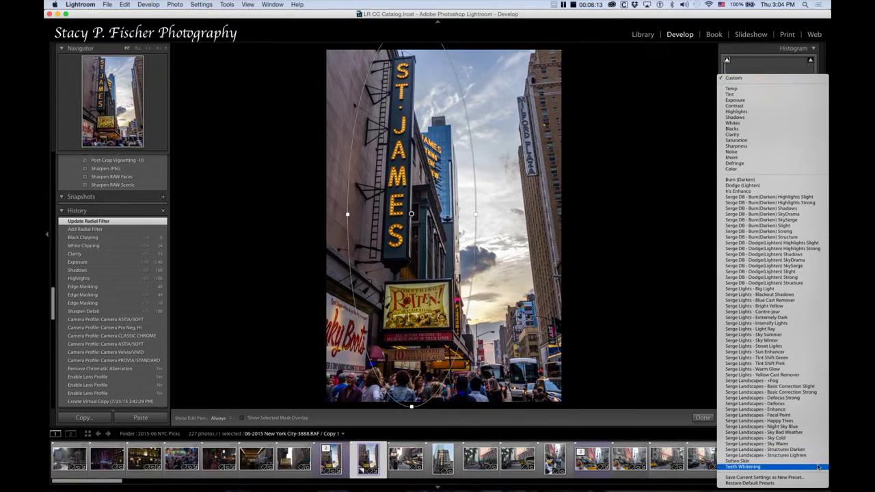
left_click(799, 419)
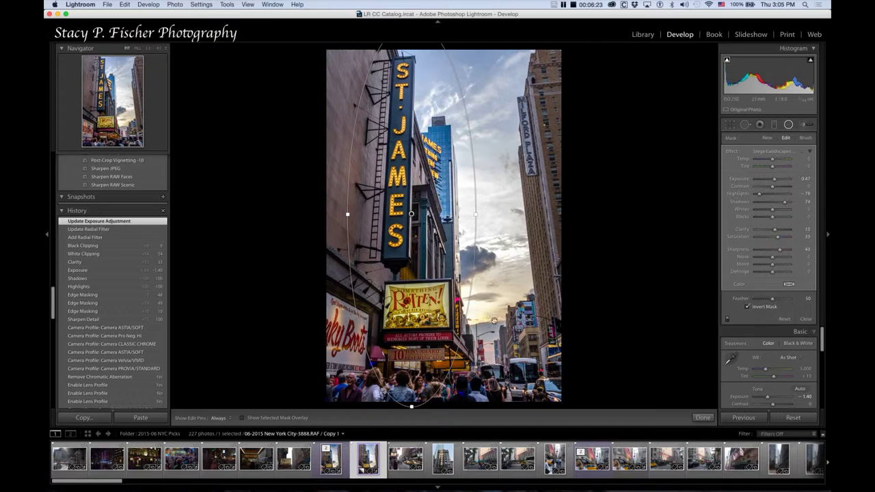
left_click(704, 418)
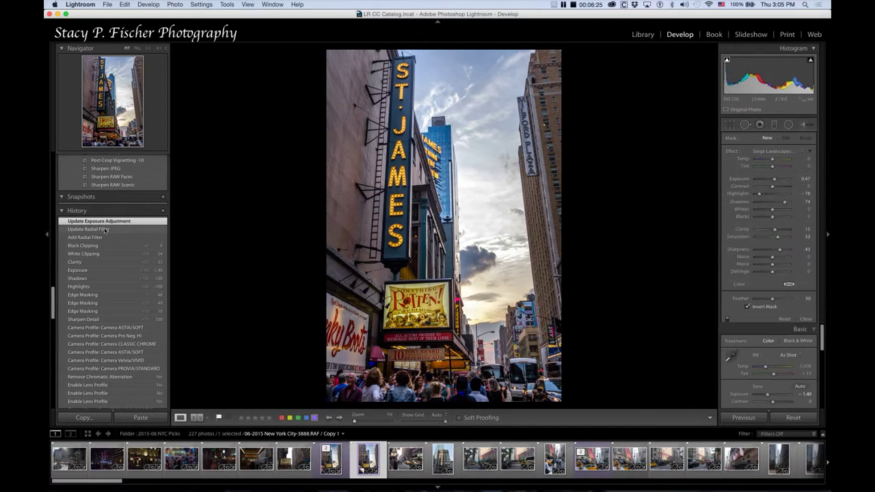
left_click(102, 229)
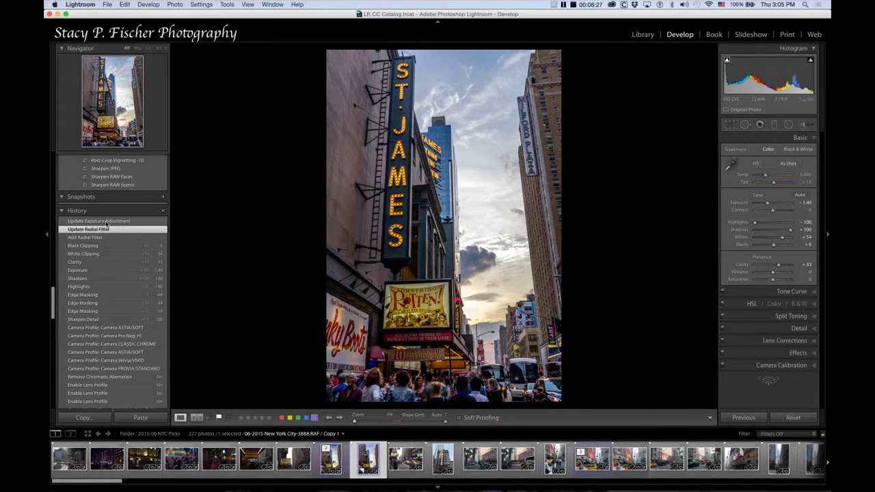
left_click(105, 222)
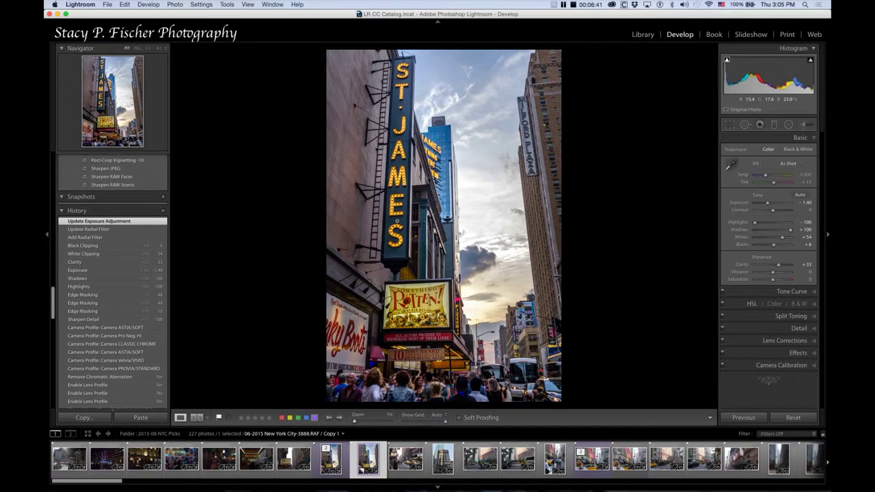
Draw a graduated filter down from the photo's top, reset its effects, and apply the Serge DB Burn preset.
left_click(775, 125)
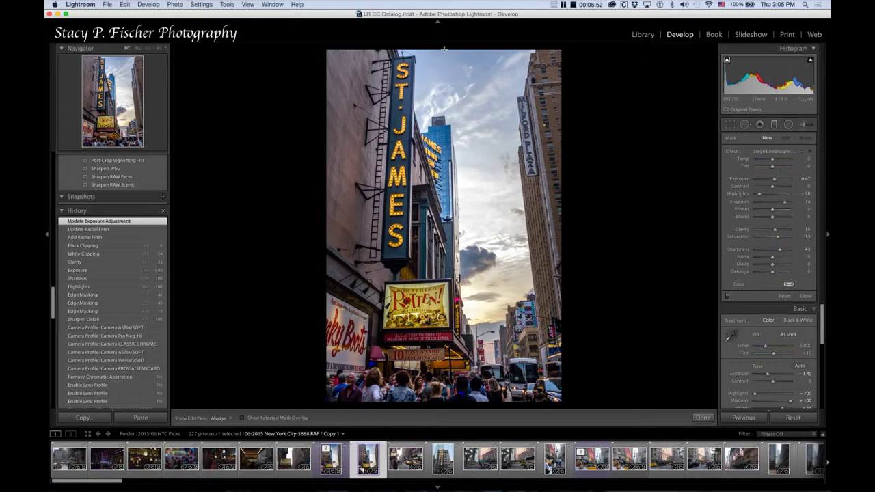
left_click_drag(442, 60, 443, 170)
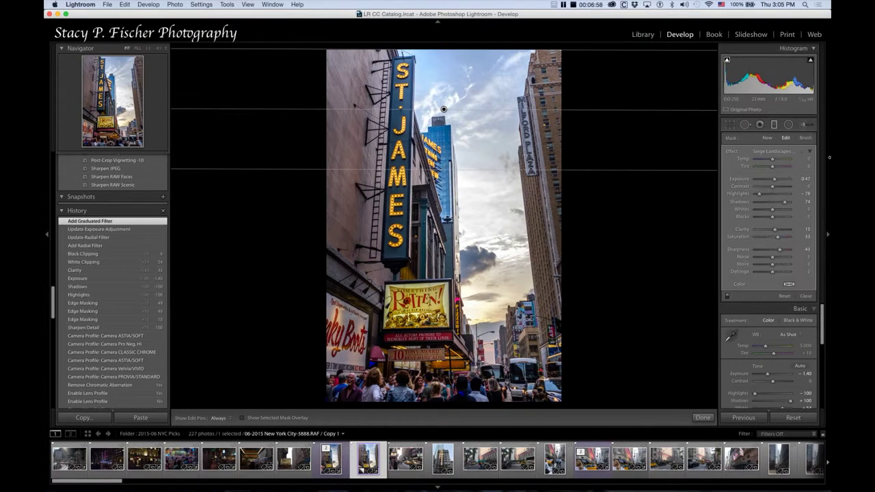
double_click(731, 152)
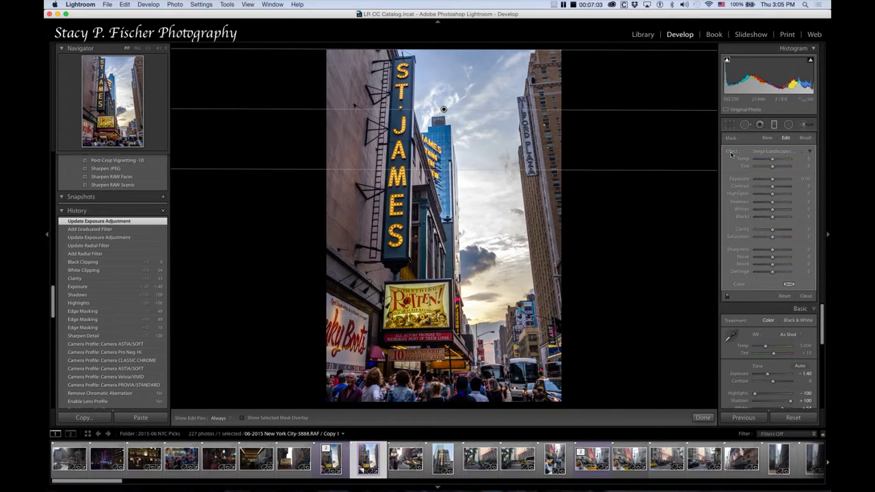
left_click(807, 153)
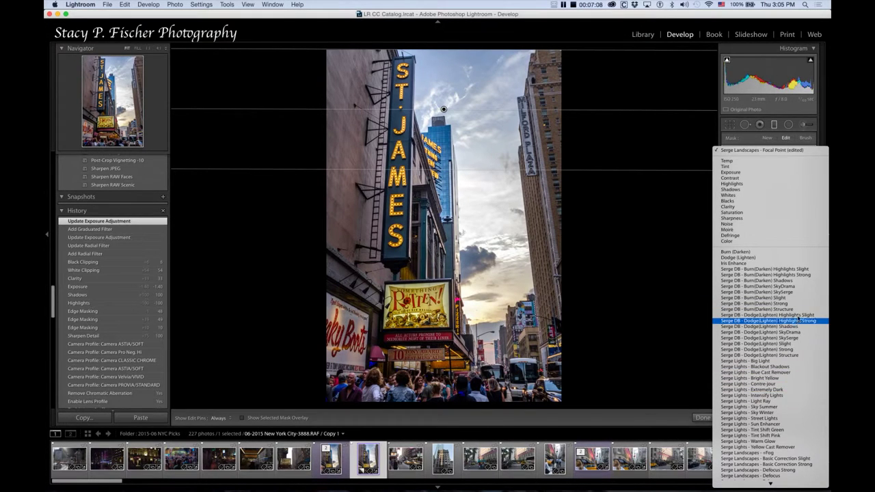
left_click(797, 290)
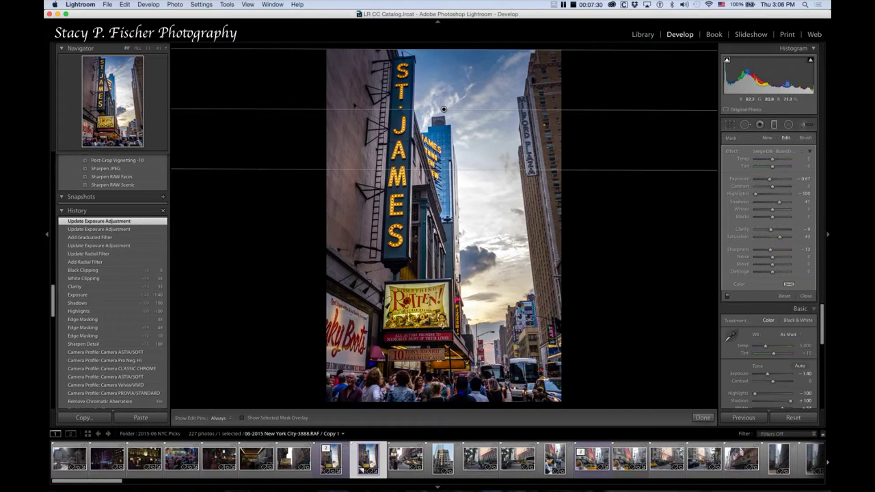
Show the graduated mask overlay and switch to an erase brush on that mask.
left_click(241, 419)
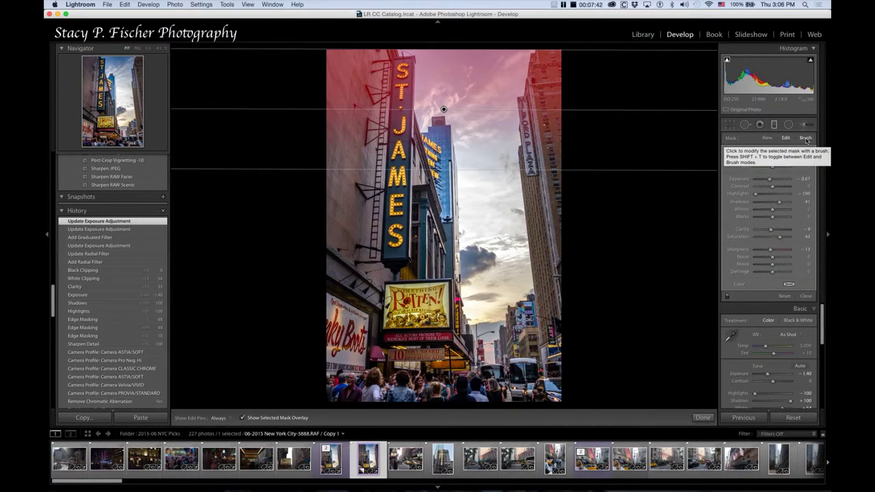
left_click(807, 139)
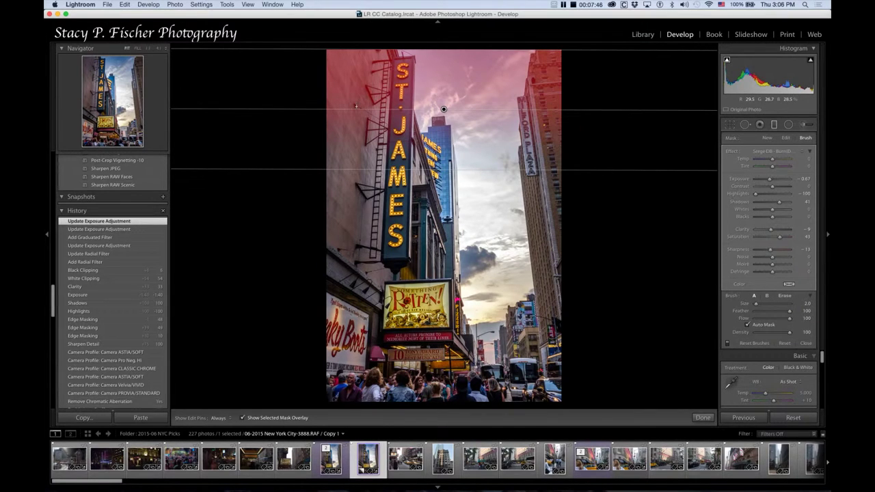
key("alt")
scroll(356, 84, "down", 1)
scroll(356, 84, "down", 3)
scroll(356, 85, "up", 3)
key("h")
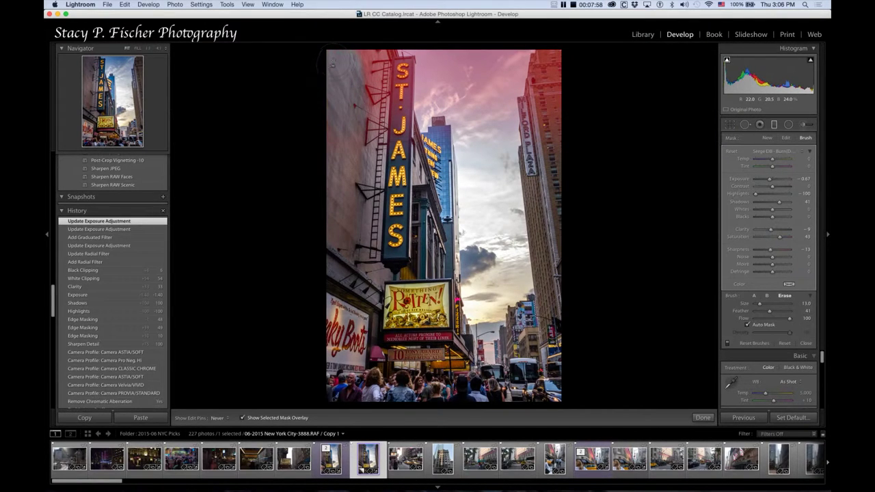
Erase the sky mask from the left building wall and along the right building edge.
left_click_drag(375, 133, 379, 40)
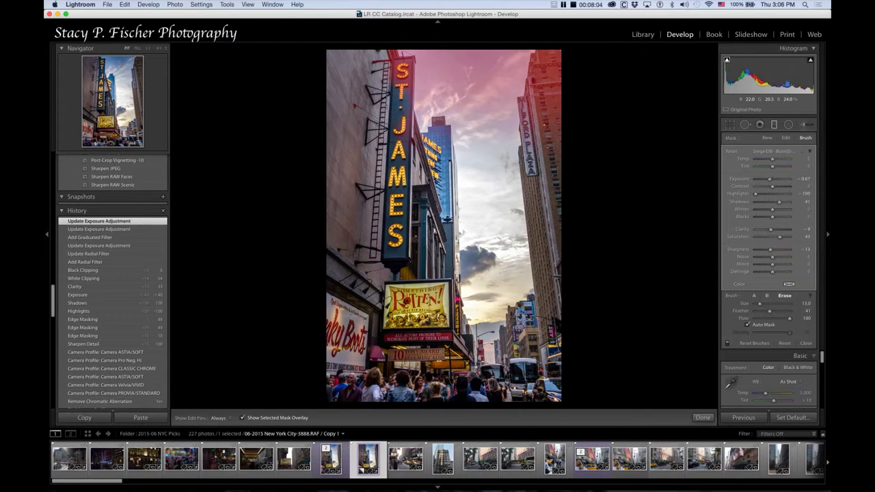
key("alt")
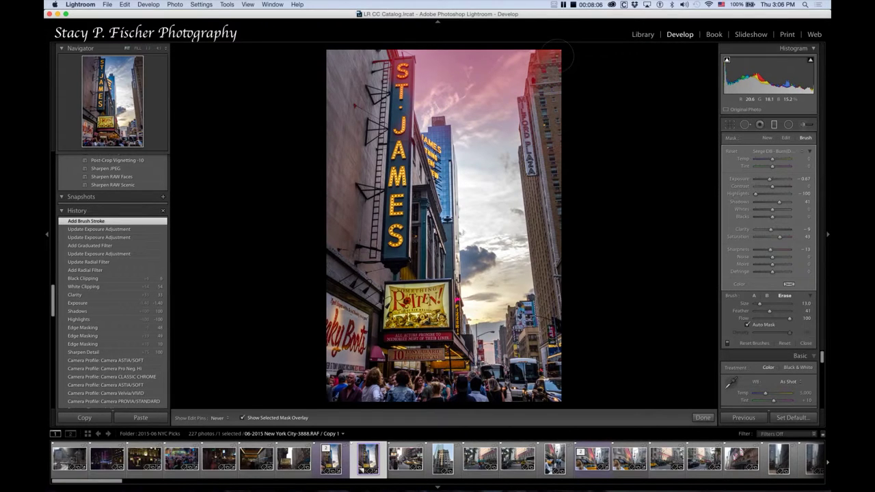
left_click(540, 123, "alt")
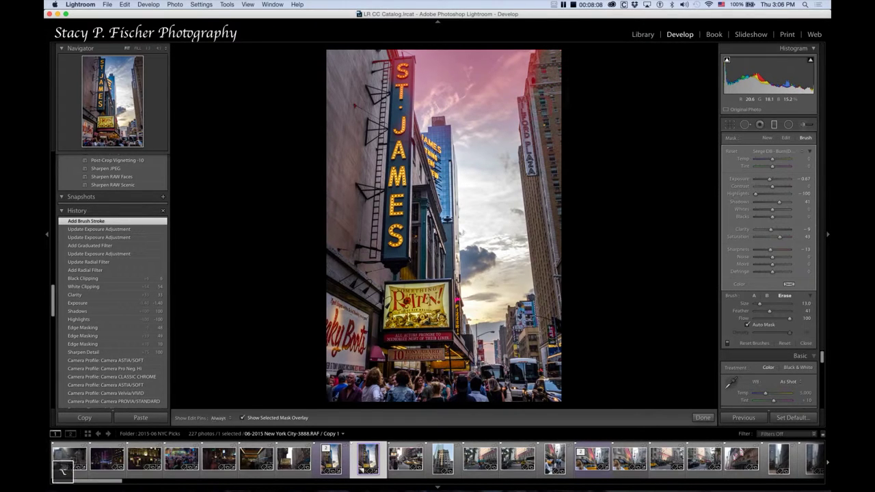
left_click(547, 103, "alt")
key("bracketleft")
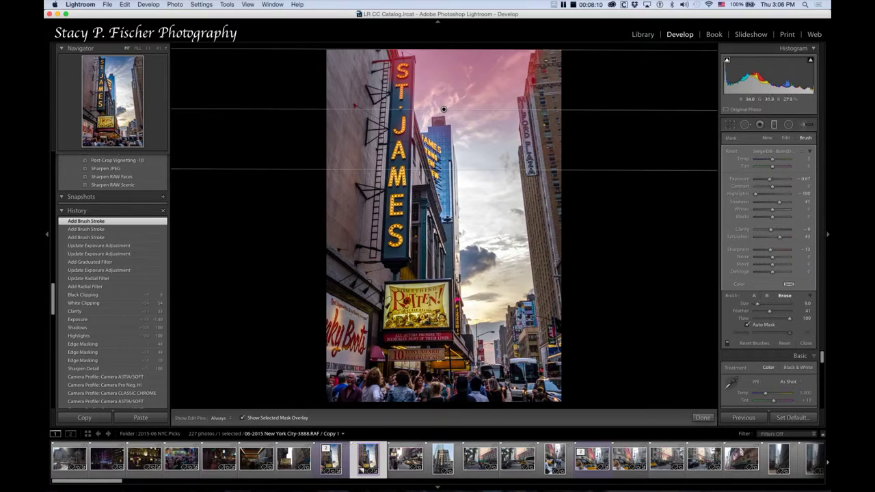
key("h")
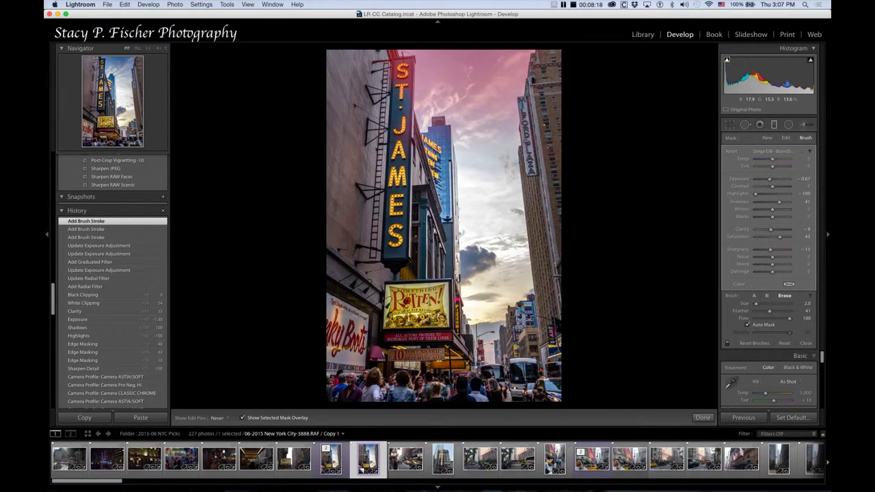
key("h")
Erase remaining small patches of the sky mask from the building edges.
left_click_drag(424, 123, 435, 121)
key("h")
key("h")
key("h")
key("bracketright")
key("bracketright")
key("bracketright")
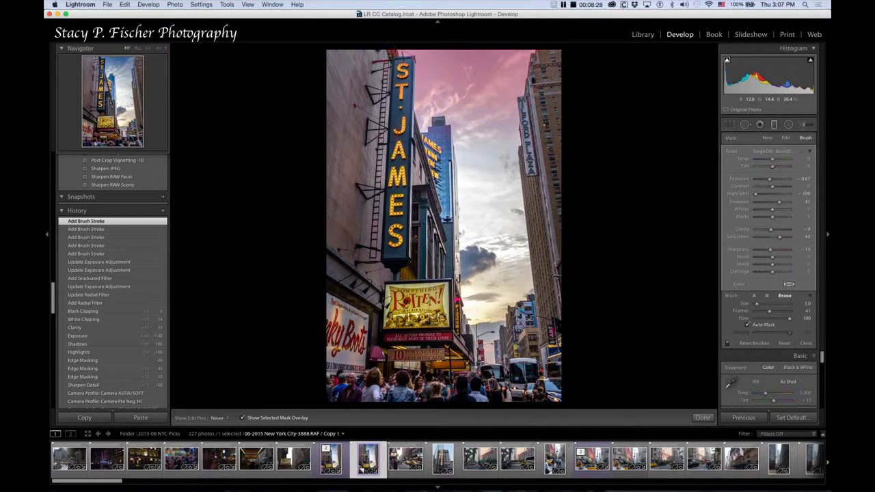
key("h")
left_click(418, 162)
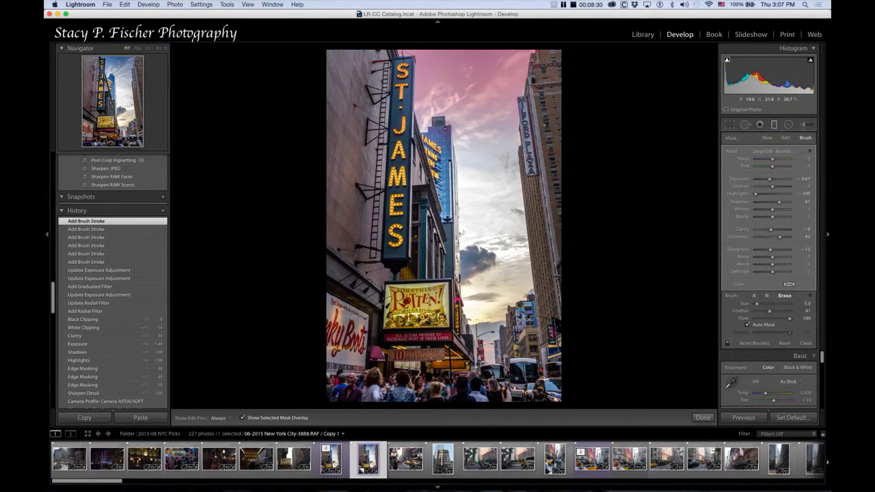
key("h")
left_click_drag(428, 141, 434, 157)
key("h")
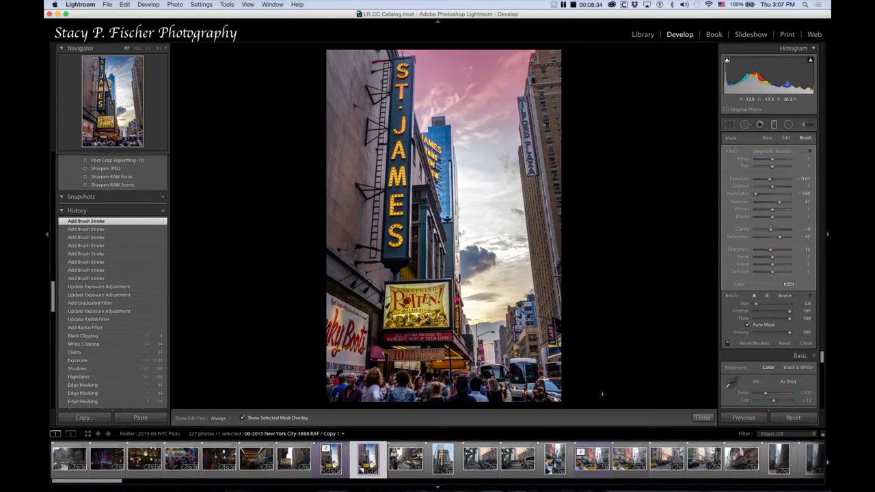
Finish the graduated filter, compare with the unedited original, then return to the latest brush-stroke edit.
left_click(702, 417)
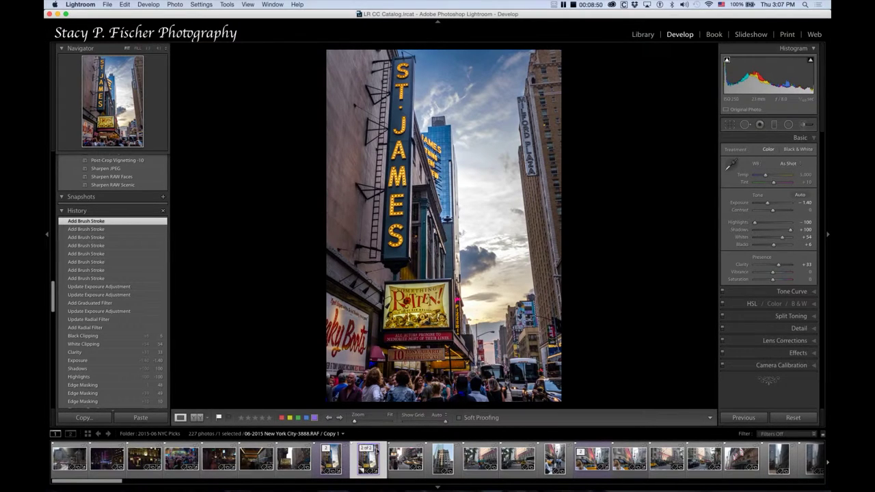
scroll(116, 383, "down", 5)
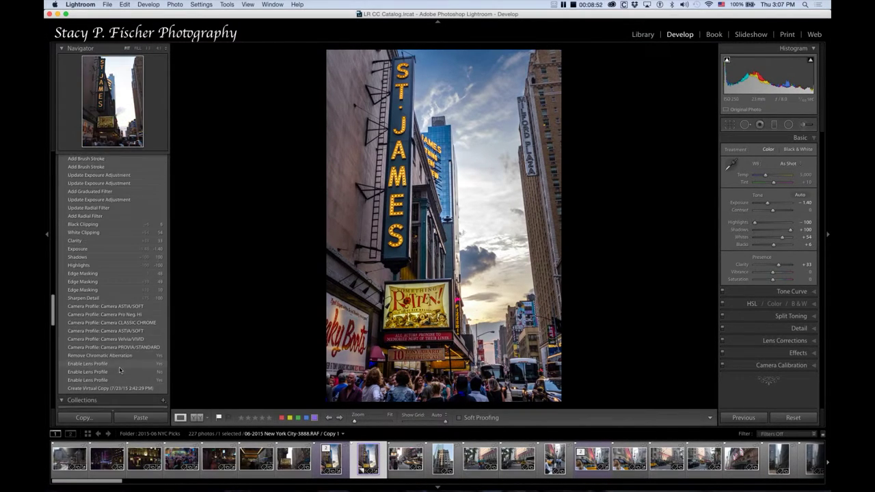
left_click(119, 391)
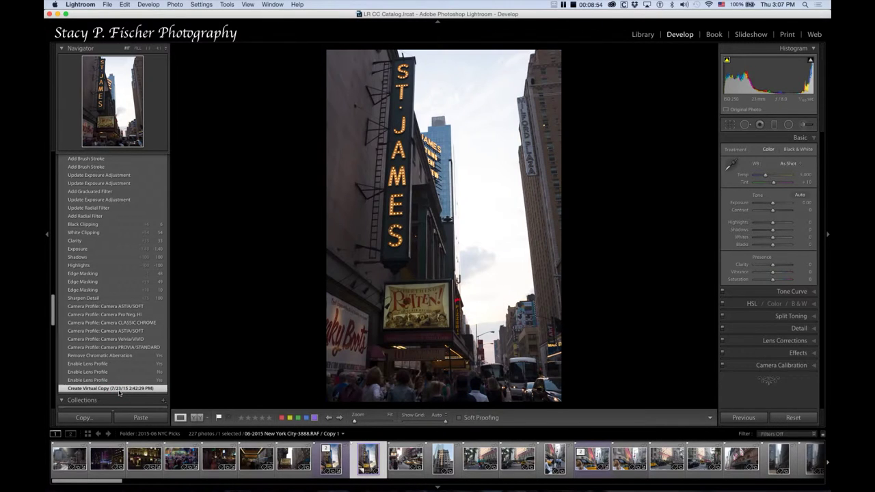
scroll(116, 287, "up", 5)
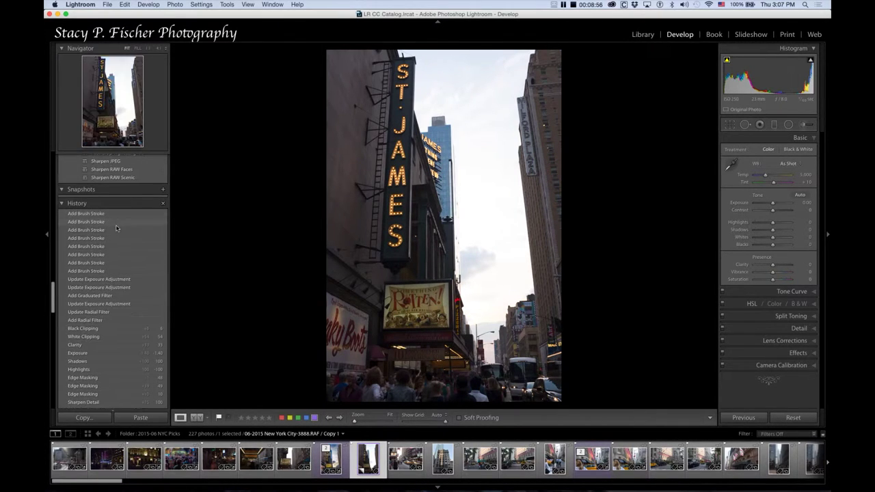
left_click(114, 214)
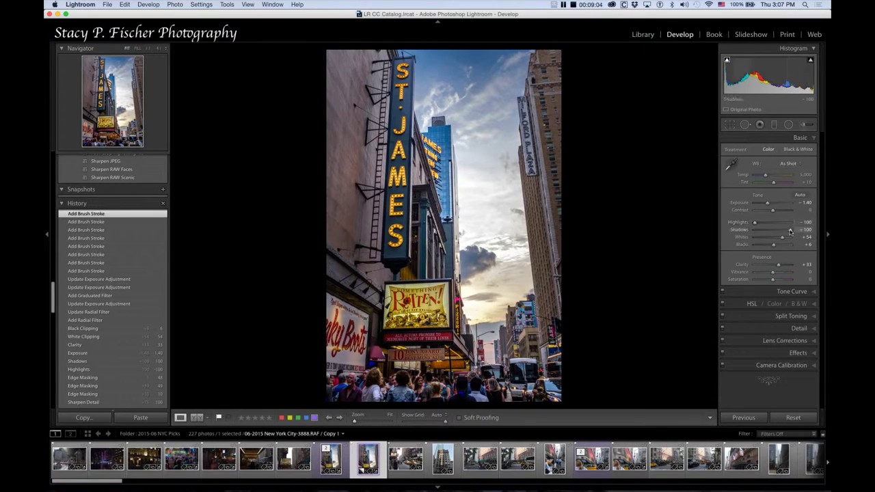
Lower Shadows in the Basic panel from +100 to +75.
left_click_drag(791, 230, 785, 231)
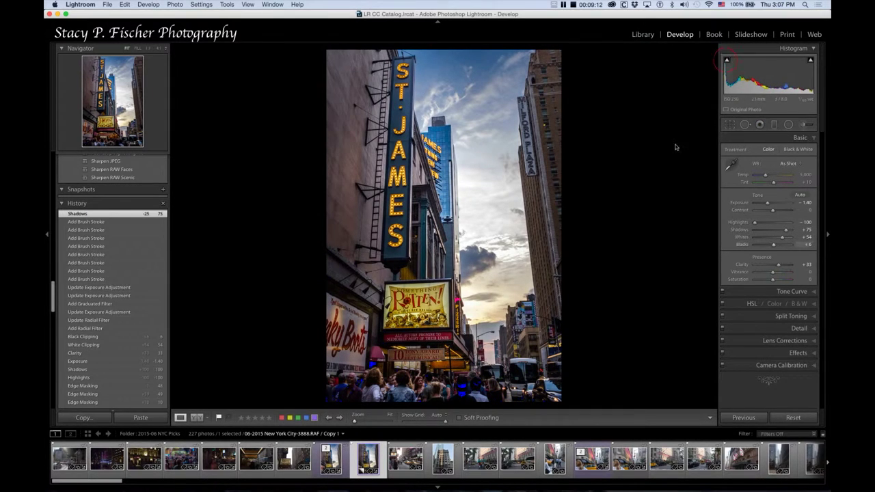